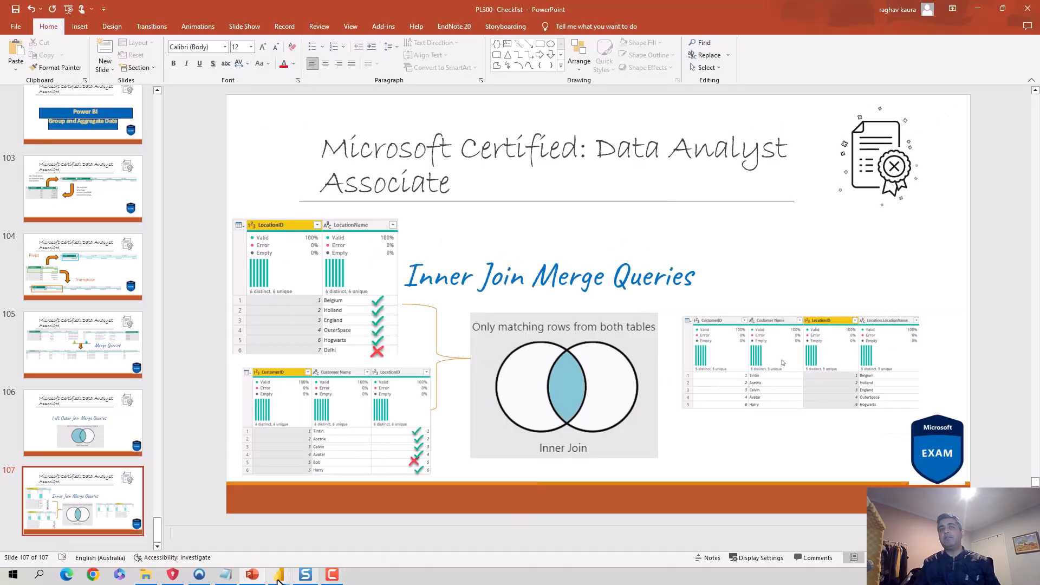
Step: Bring up Power Query Editor and preview the Customer and Location queries, finishing on Customer's six rows
left_click(279, 576)
left_click(308, 520)
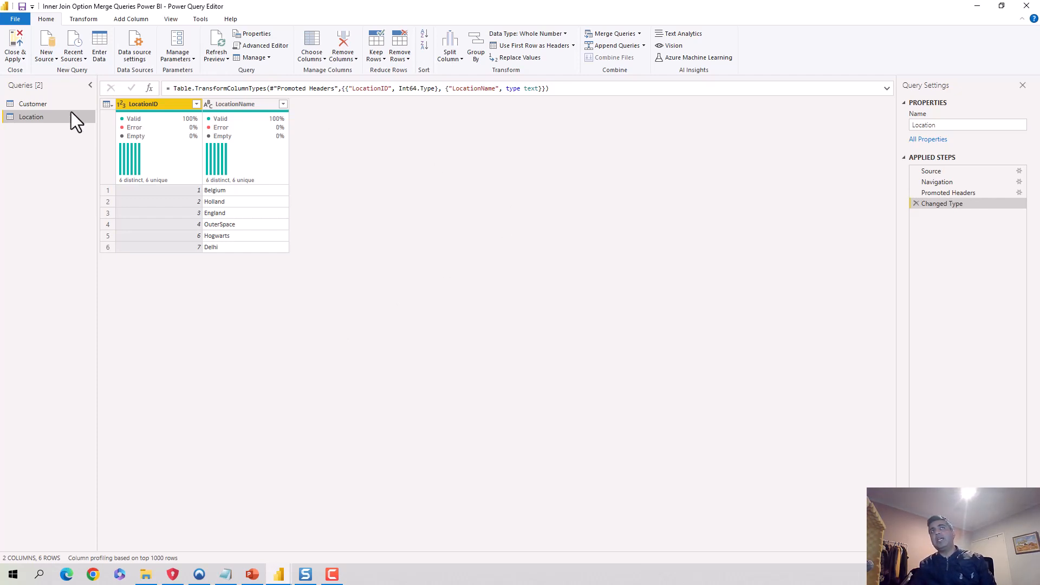
left_click(32, 104)
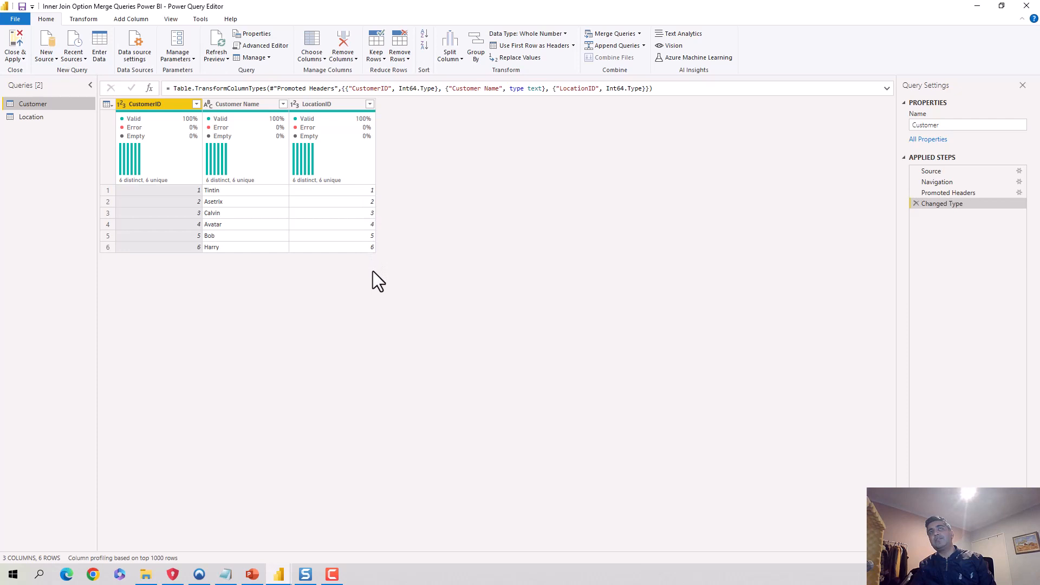
left_click(34, 118)
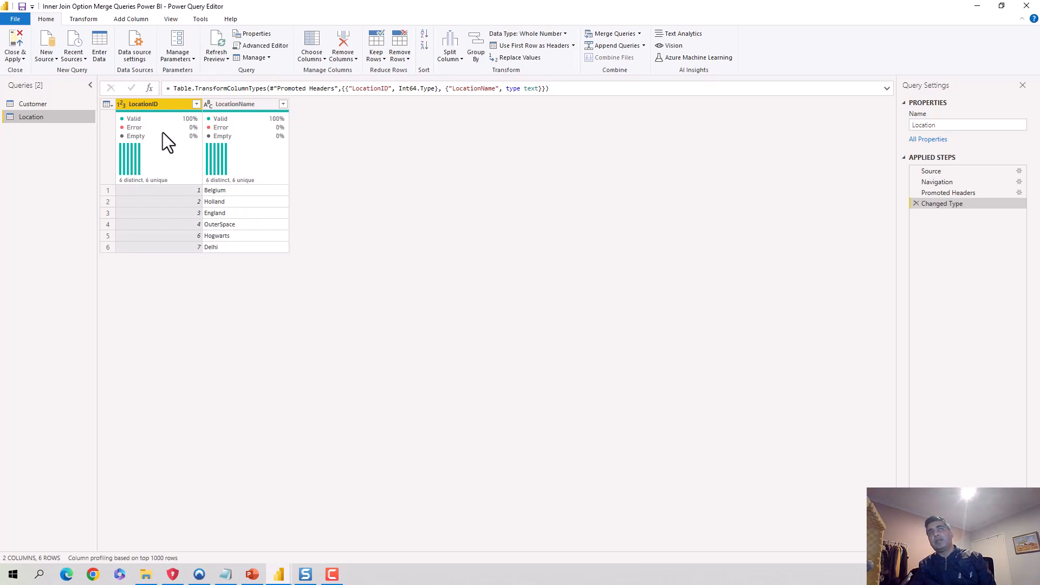
left_click(34, 106)
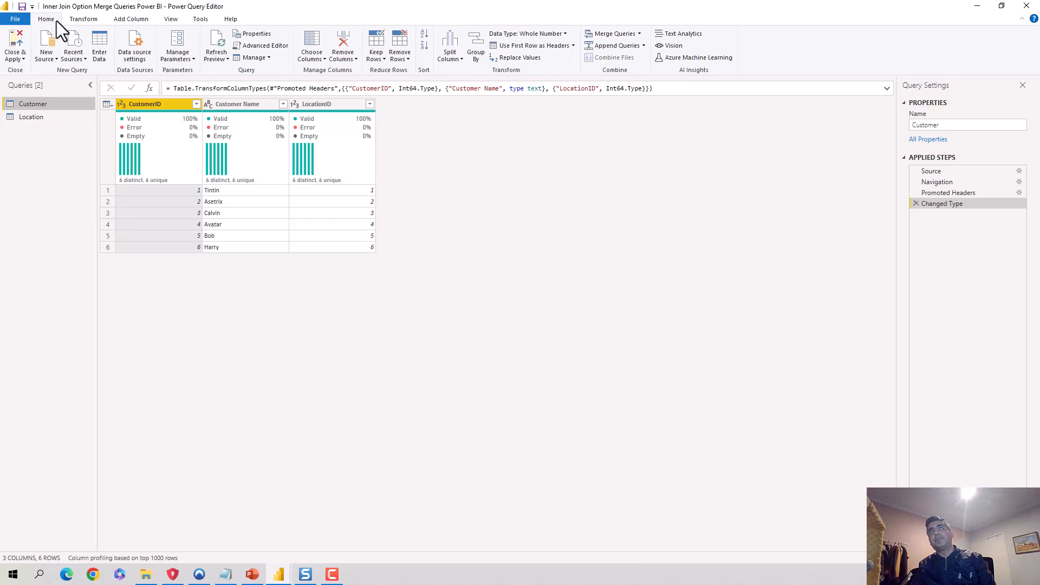
Step: Start a Merge Queries as New from Customer with Location as the second table
left_click(639, 34)
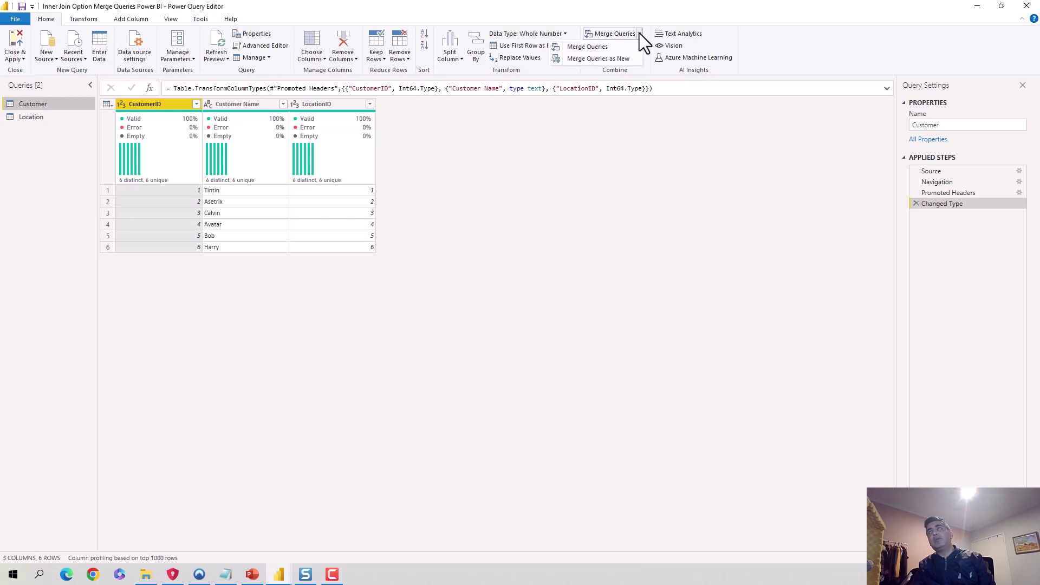
left_click(620, 60)
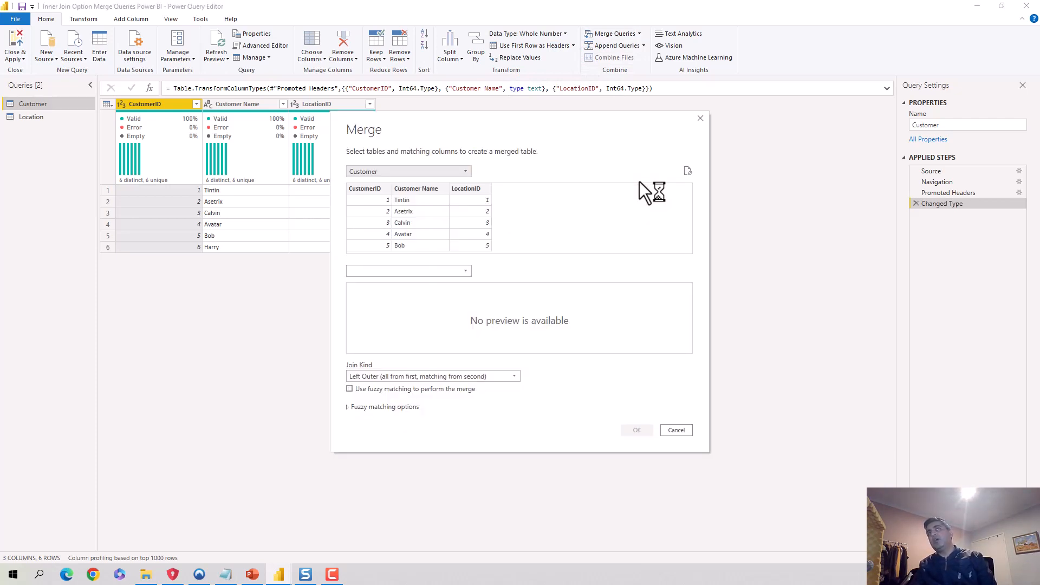
left_click(466, 270)
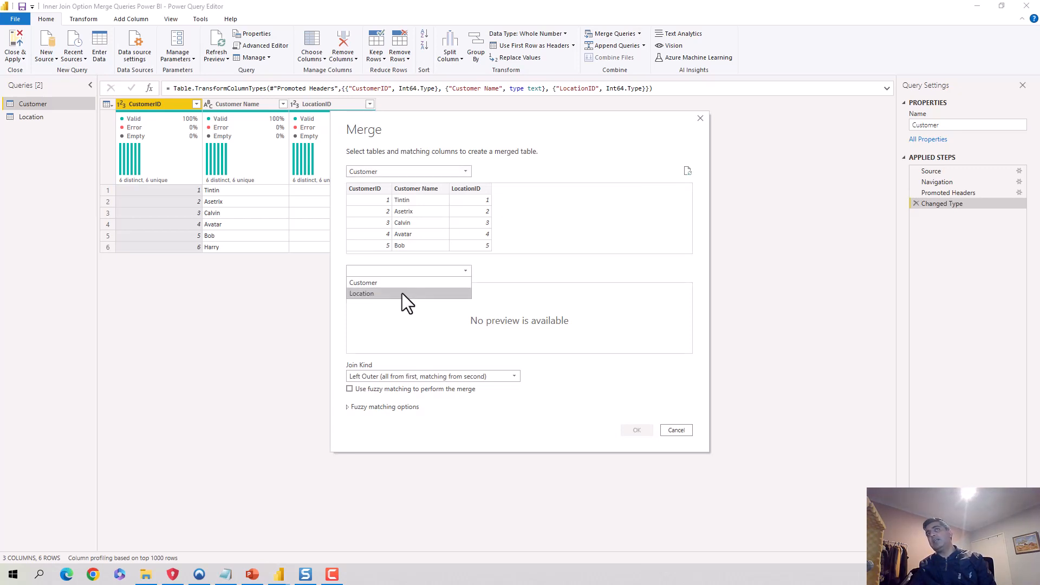
left_click(364, 294)
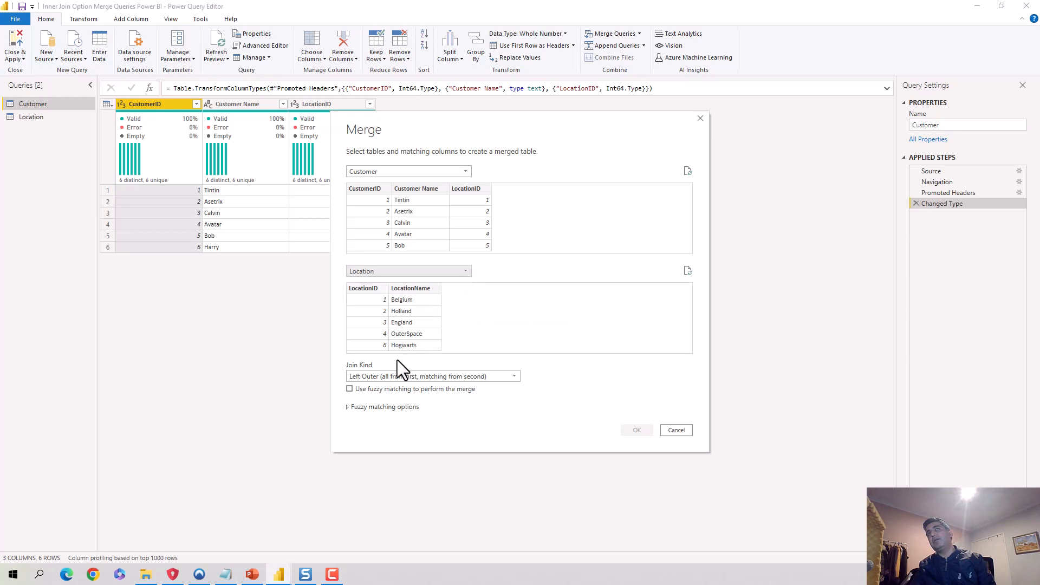
Step: Match both LocationID columns with an Inner join and confirm, producing Merge1 with 5 rows
left_click(471, 189)
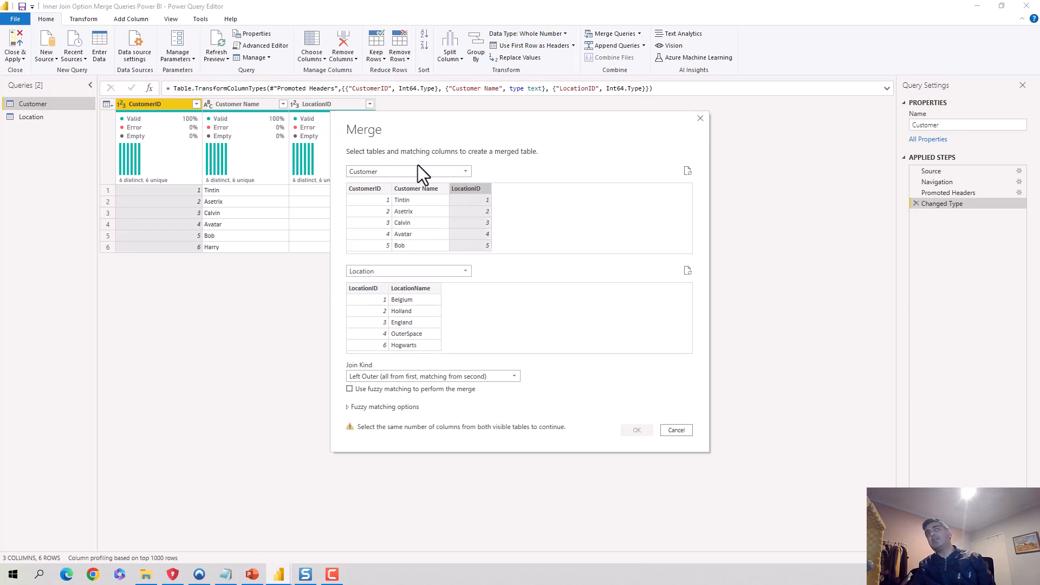
left_click(364, 289)
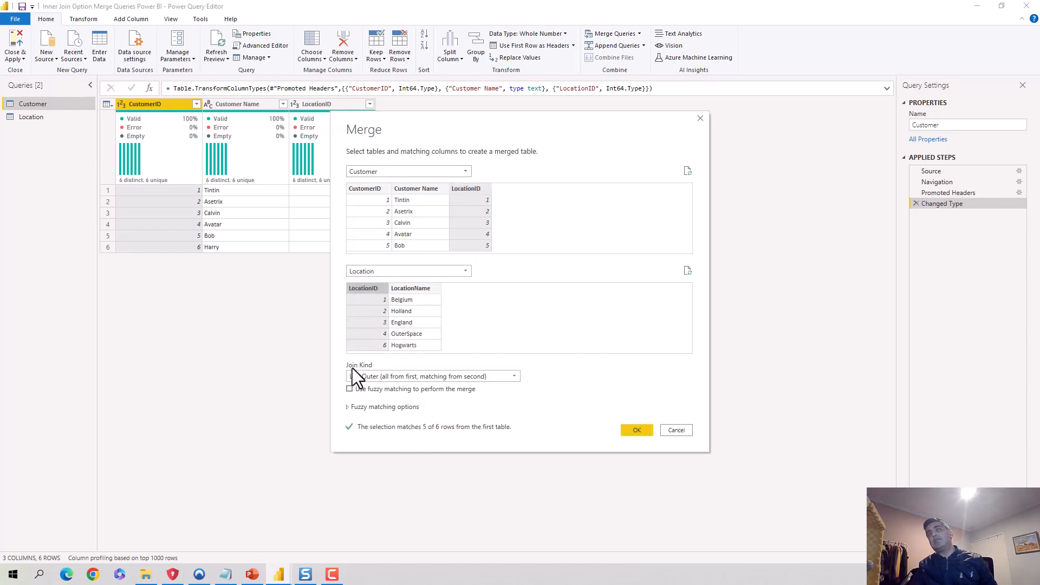
left_click(425, 377)
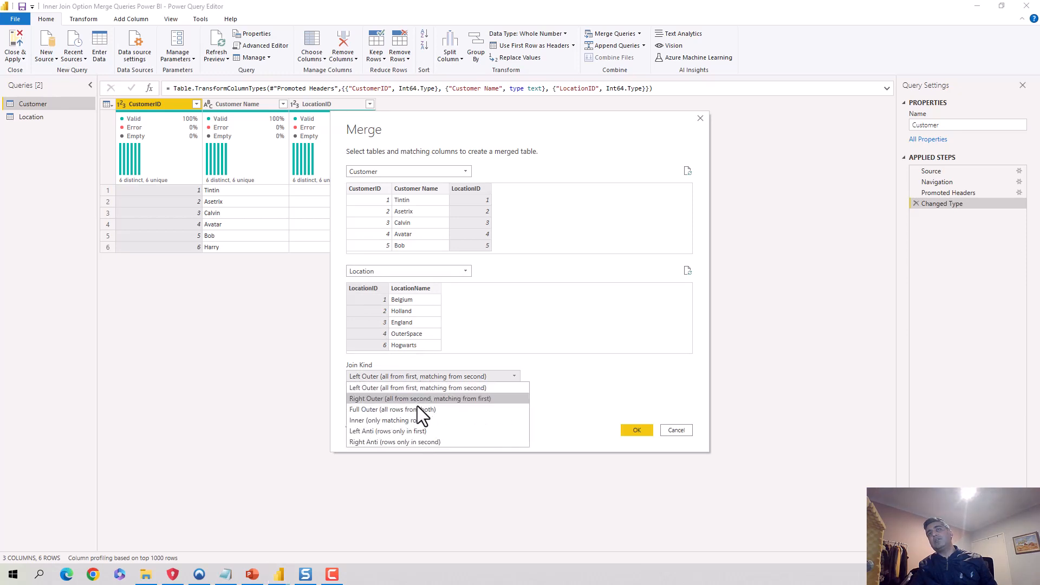
left_click(393, 421)
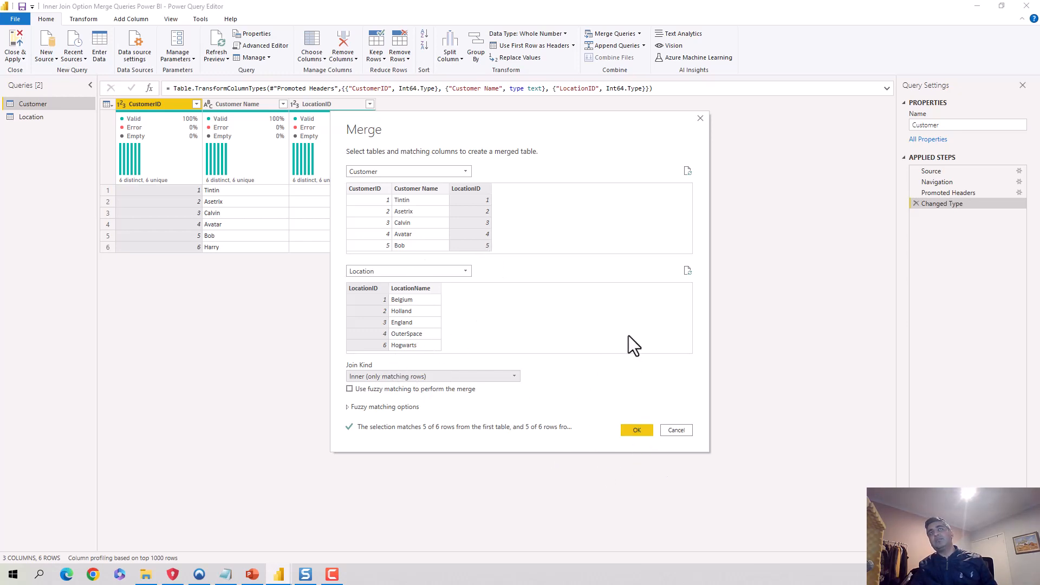
left_click(634, 431)
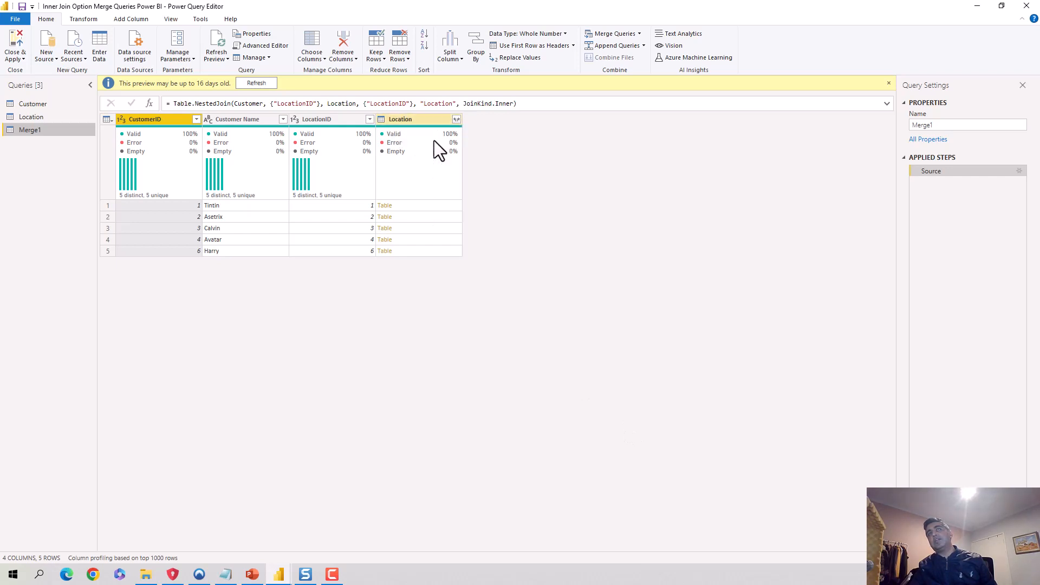
Step: Expand Merge1's Location column to keep only LocationName across its five rows
left_click(458, 121)
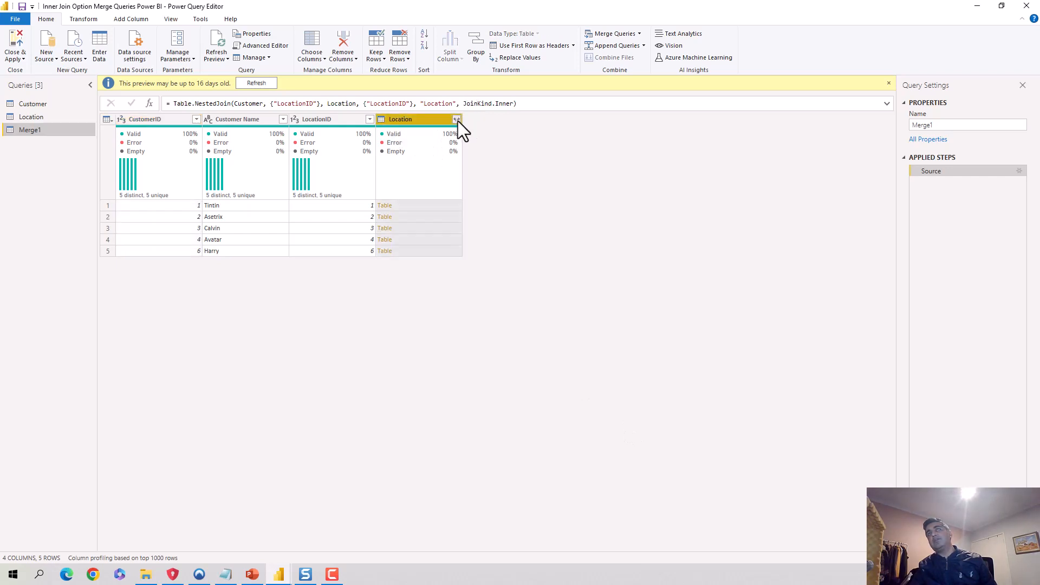
left_click(298, 184)
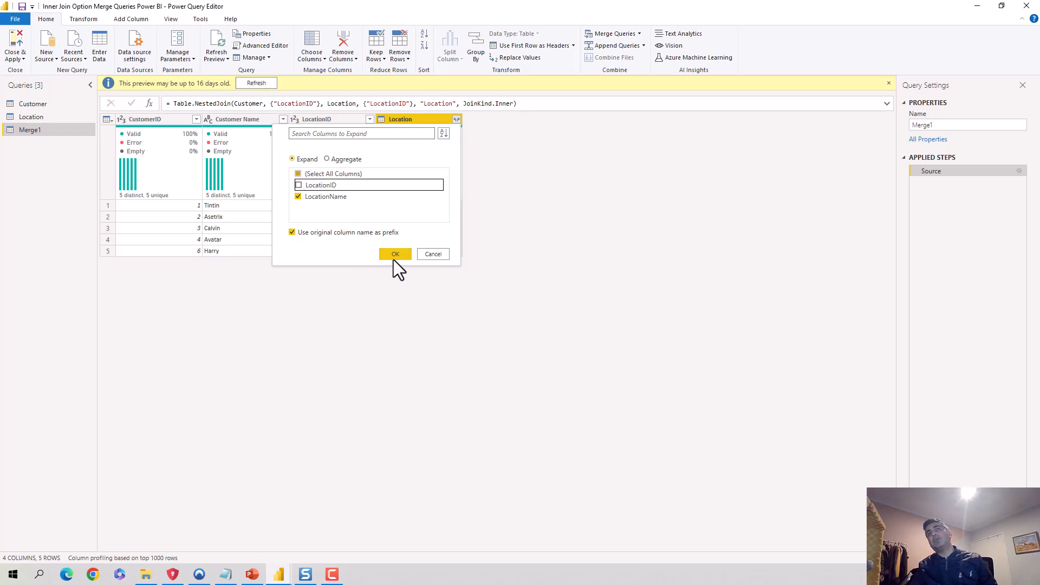
left_click(393, 256)
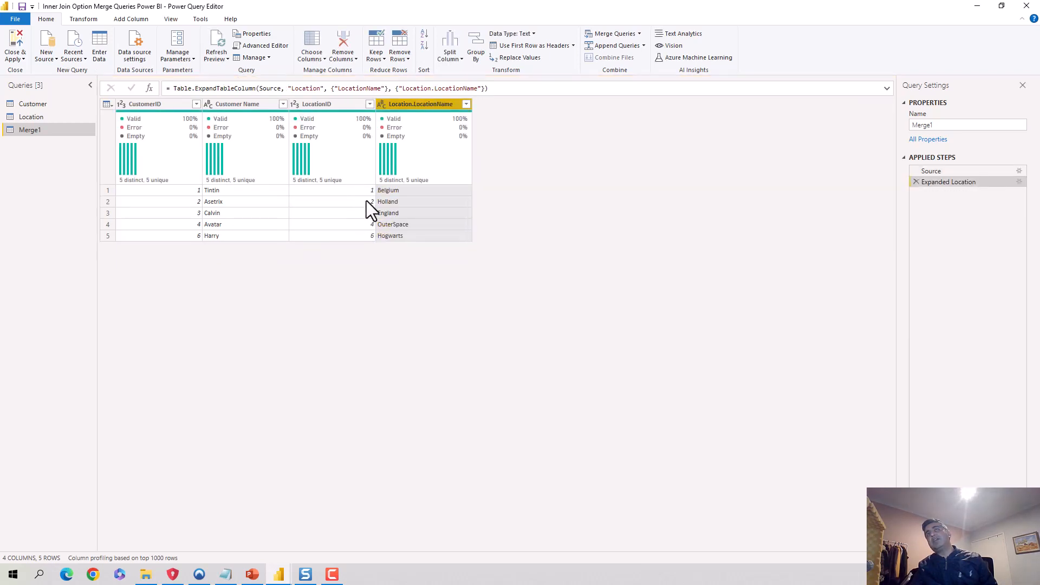
left_click(40, 106)
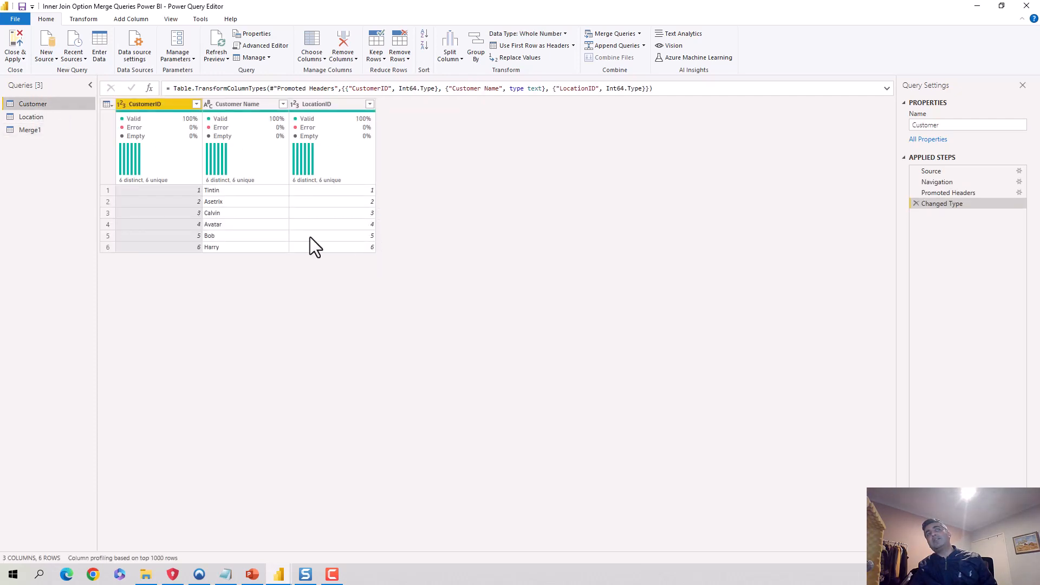
left_click(39, 132)
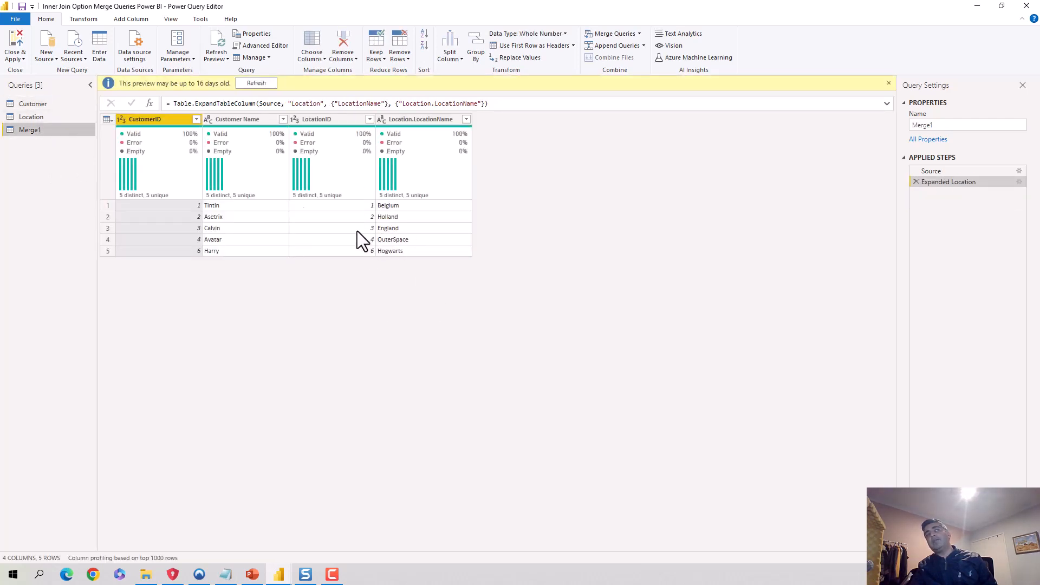
left_click(33, 118)
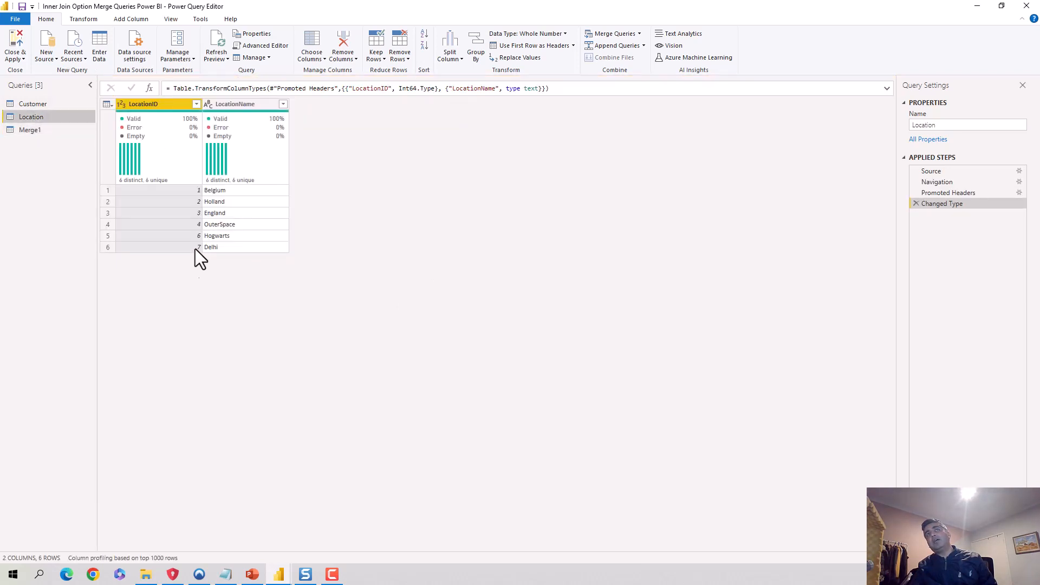
left_click(34, 129)
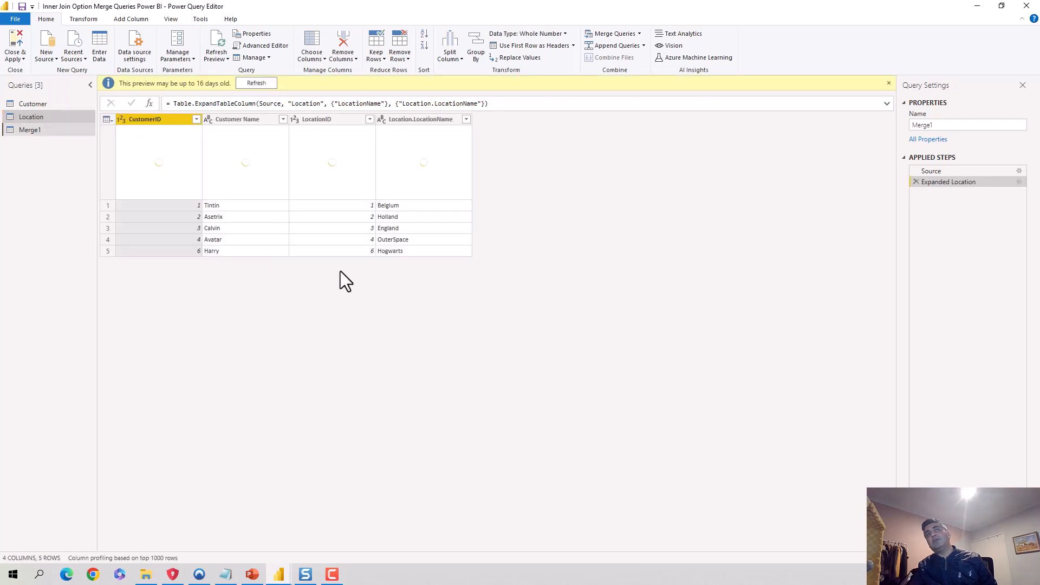